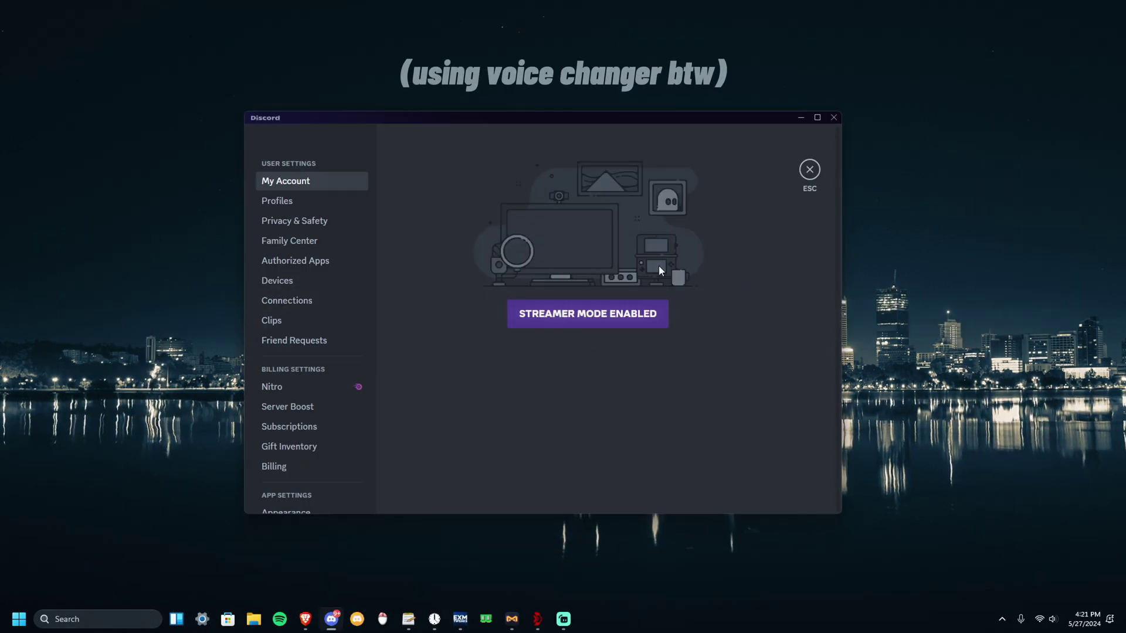
Make sure Enable Reduced Motion is switched on in the Accessibility settings
scroll(314, 288, down, 5)
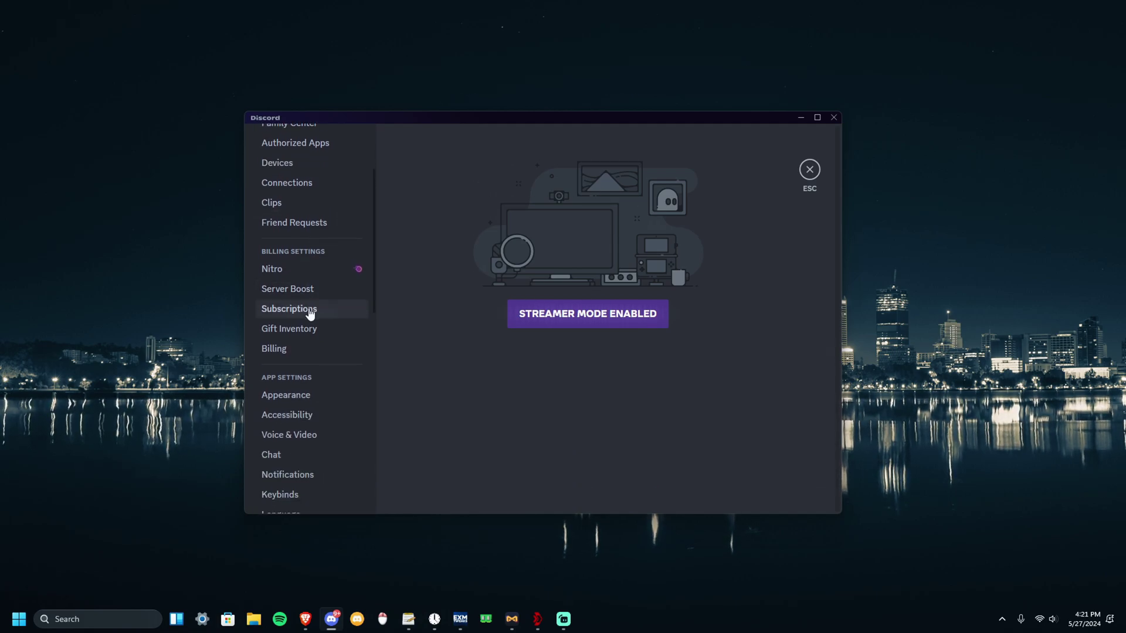
click(313, 358)
scroll(307, 352, up, 1)
scroll(473, 326, down, 6)
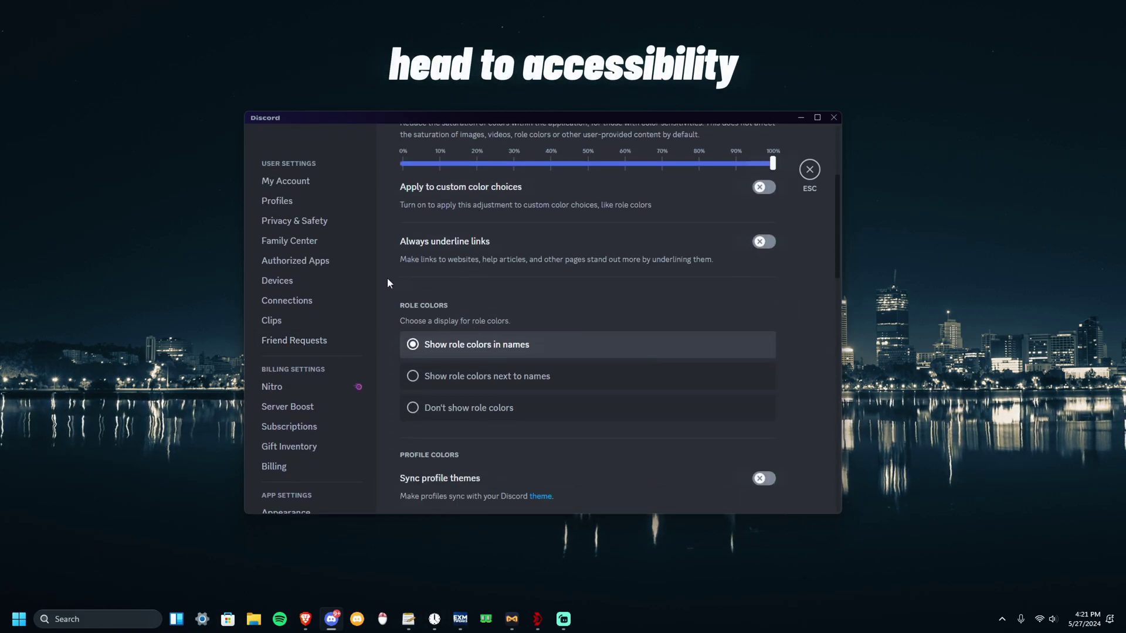
scroll(396, 271, down, 3)
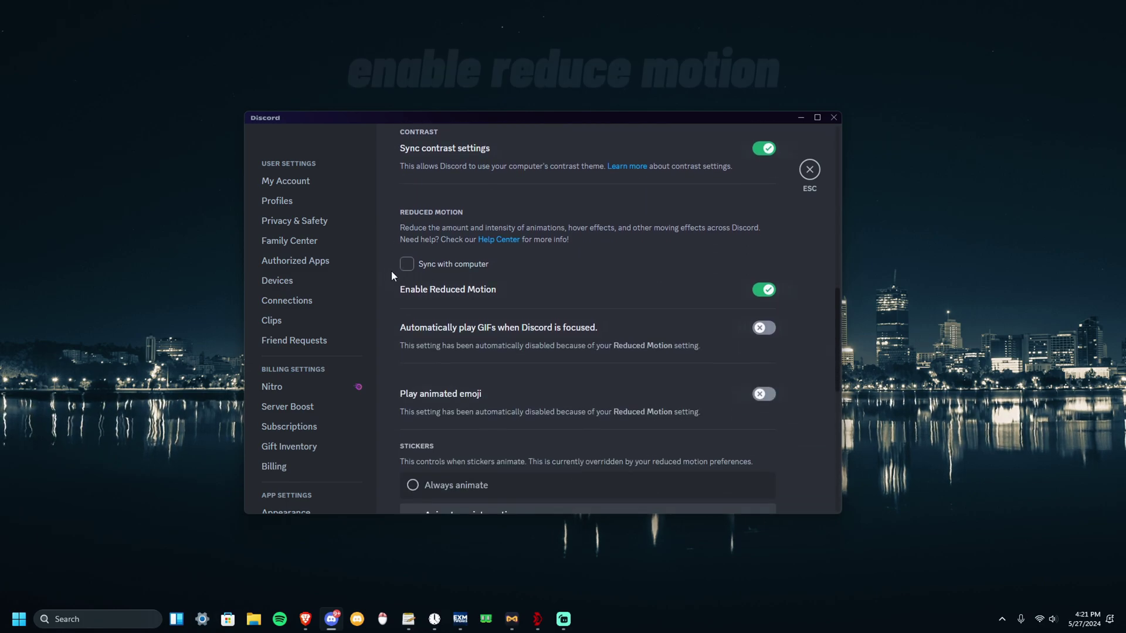
click(762, 290)
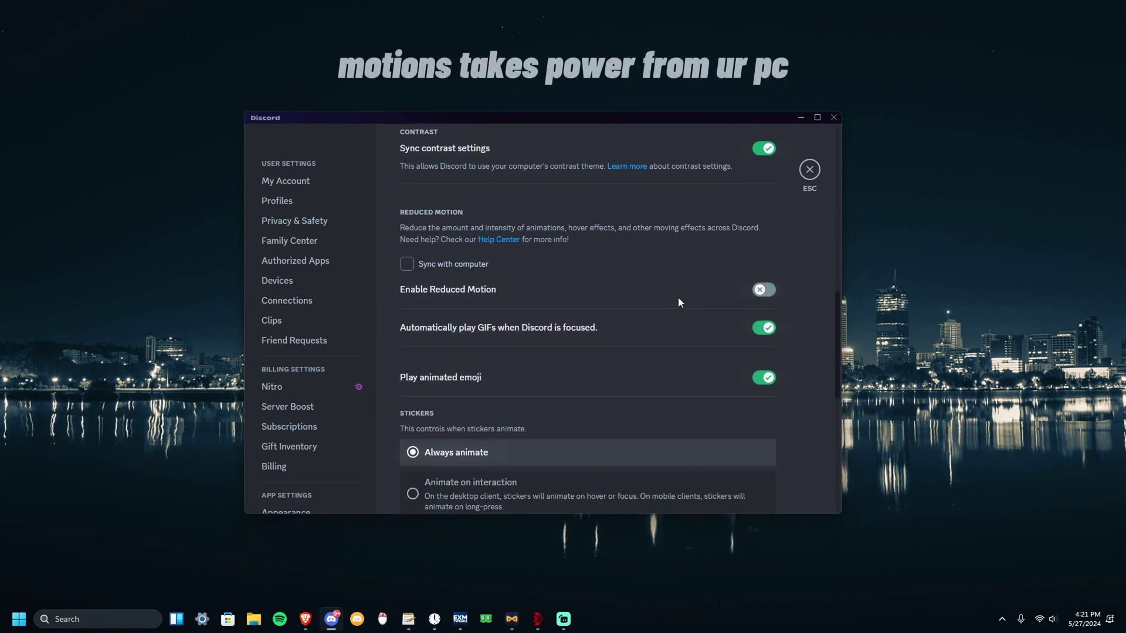
click(764, 290)
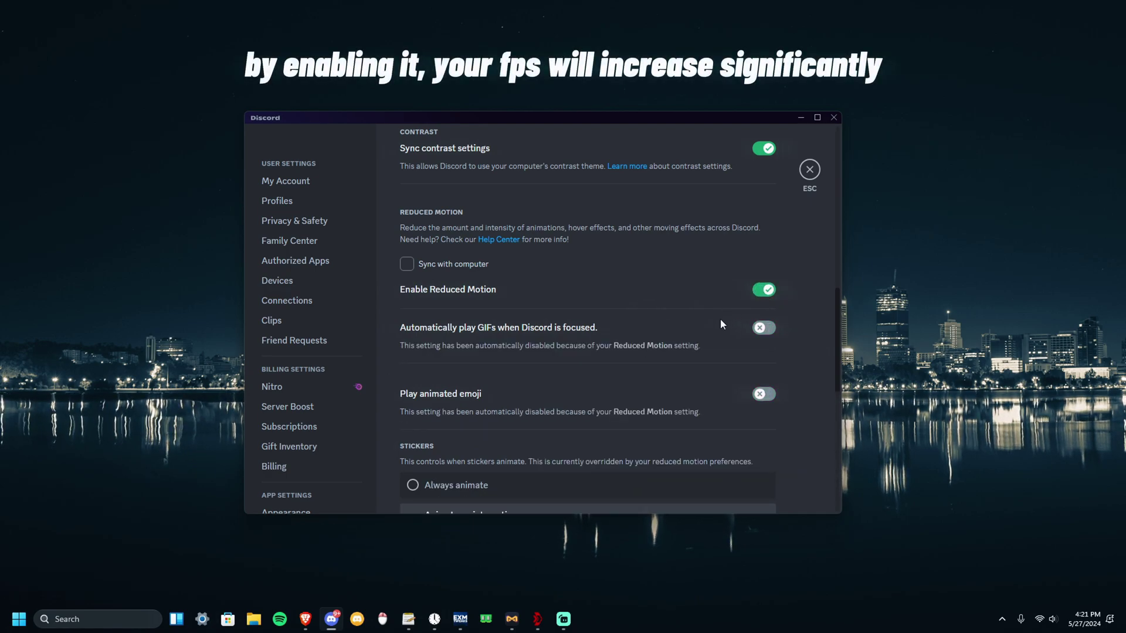
scroll(635, 312, down, 2)
scroll(616, 280, up, 1)
scroll(571, 290, down, 1)
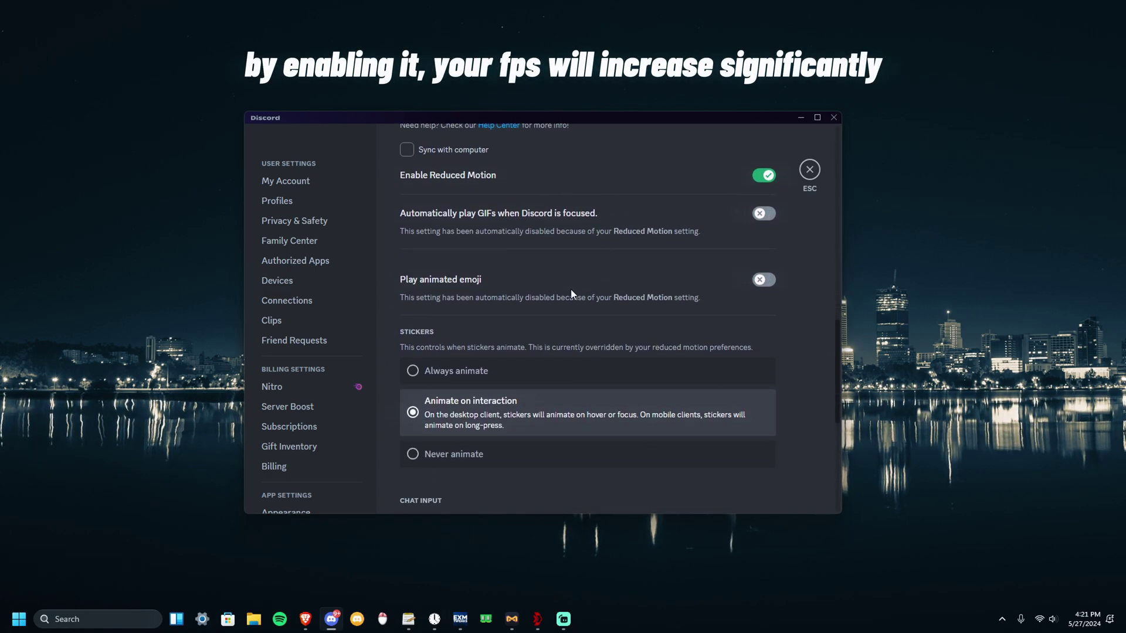
scroll(571, 289, down, 2)
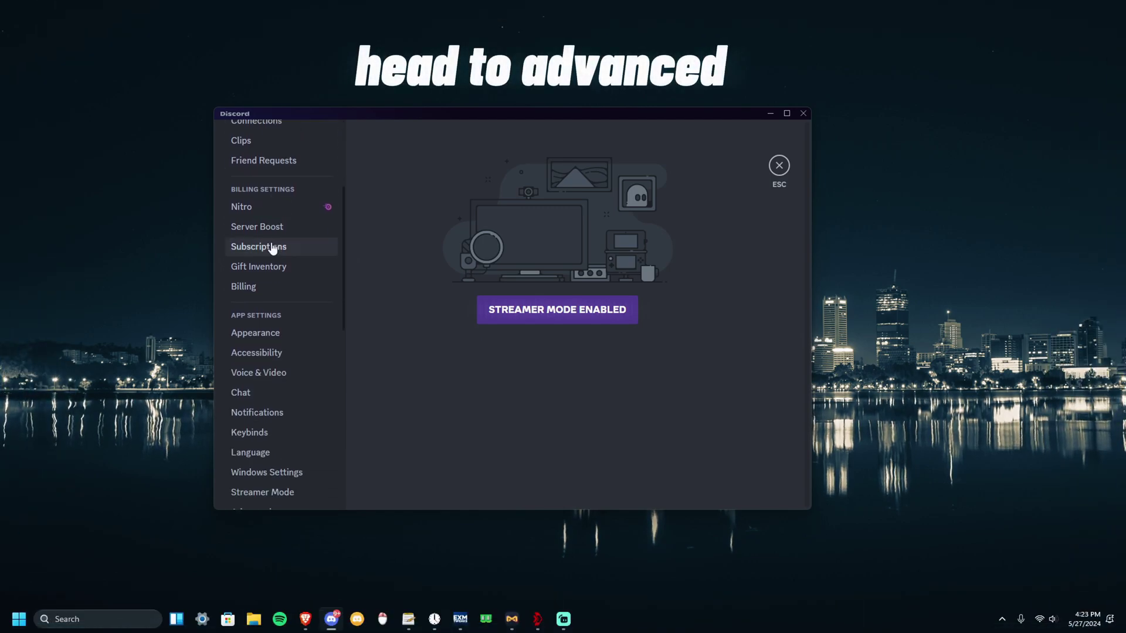
Open the Advanced settings page and the Game Overlay page under Activity Settings
click(264, 395)
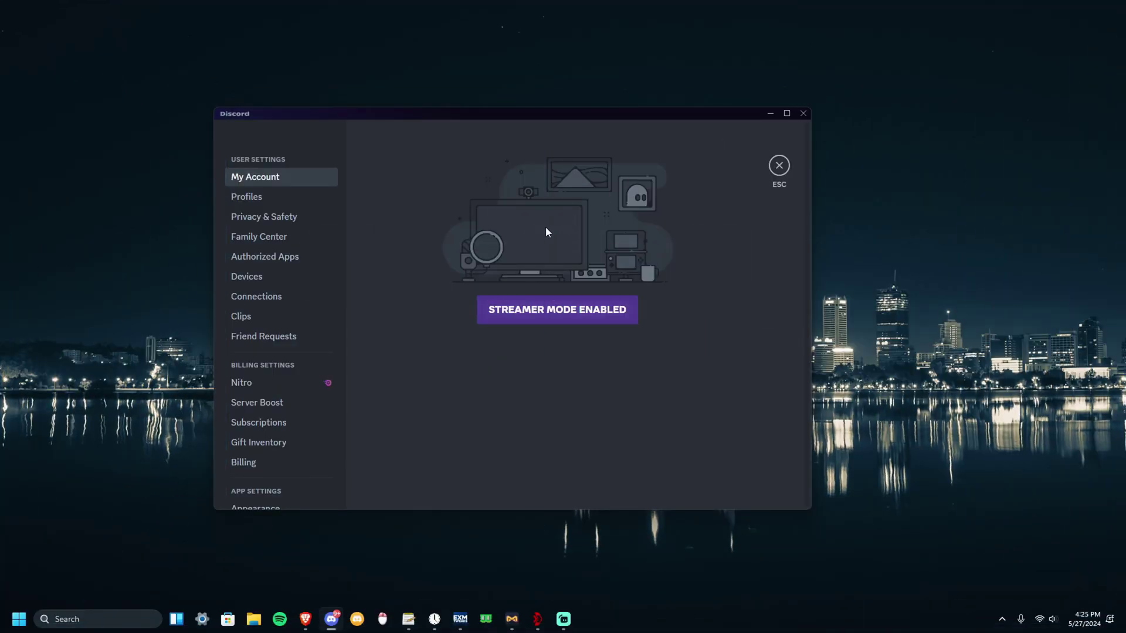
scroll(270, 331, down, 7)
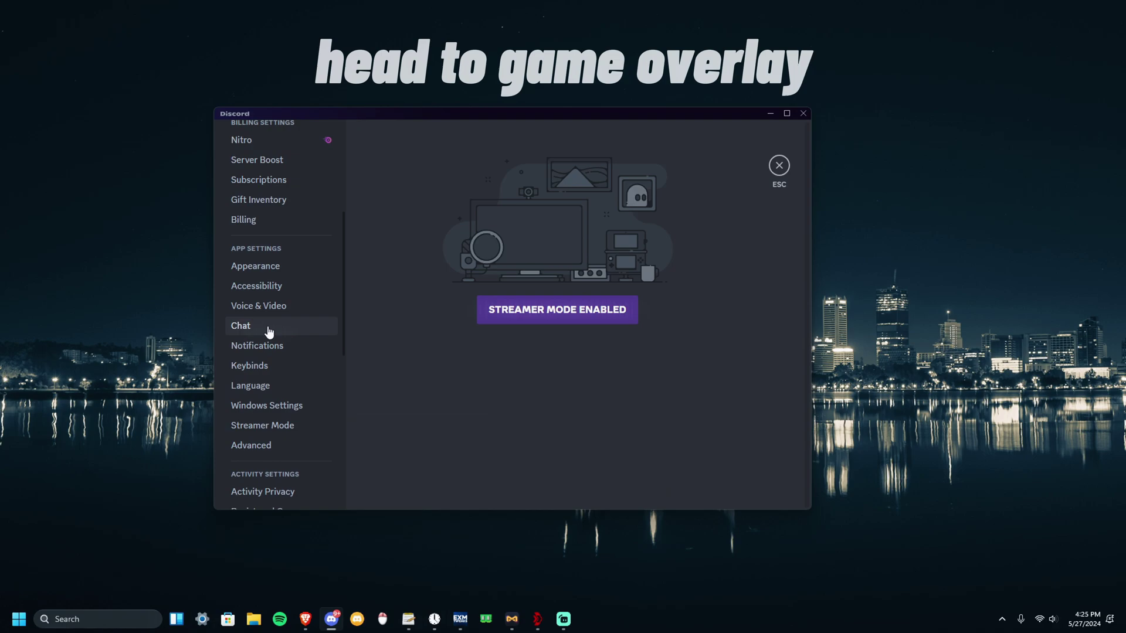
scroll(282, 319, down, 2)
click(281, 249)
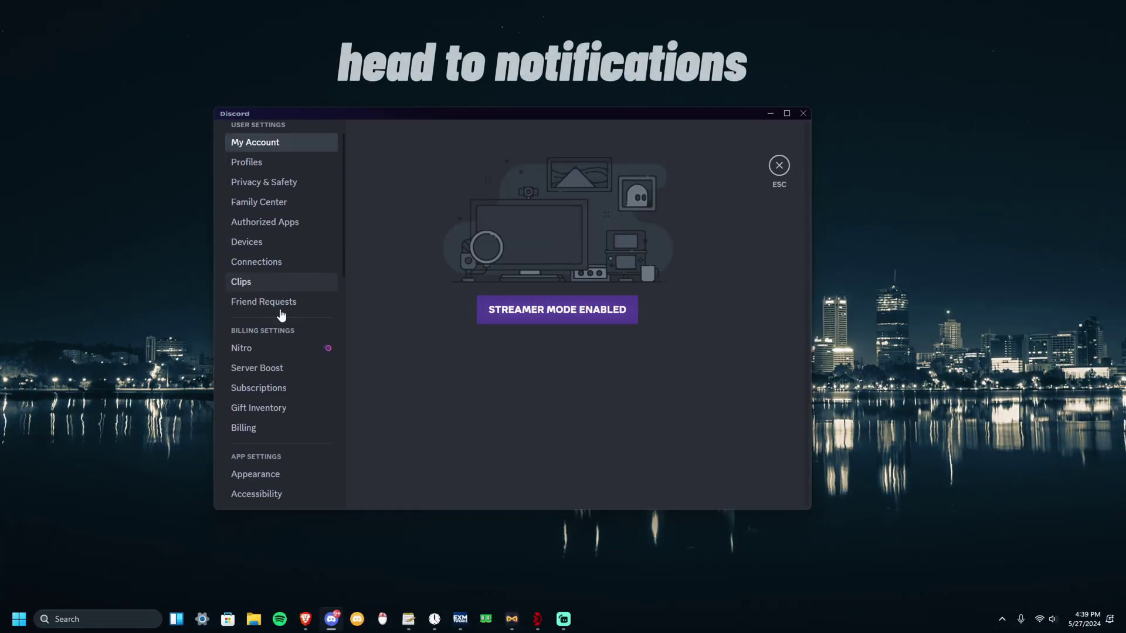
Open the Notifications page in the user settings
scroll(281, 314, down, 4)
click(246, 353)
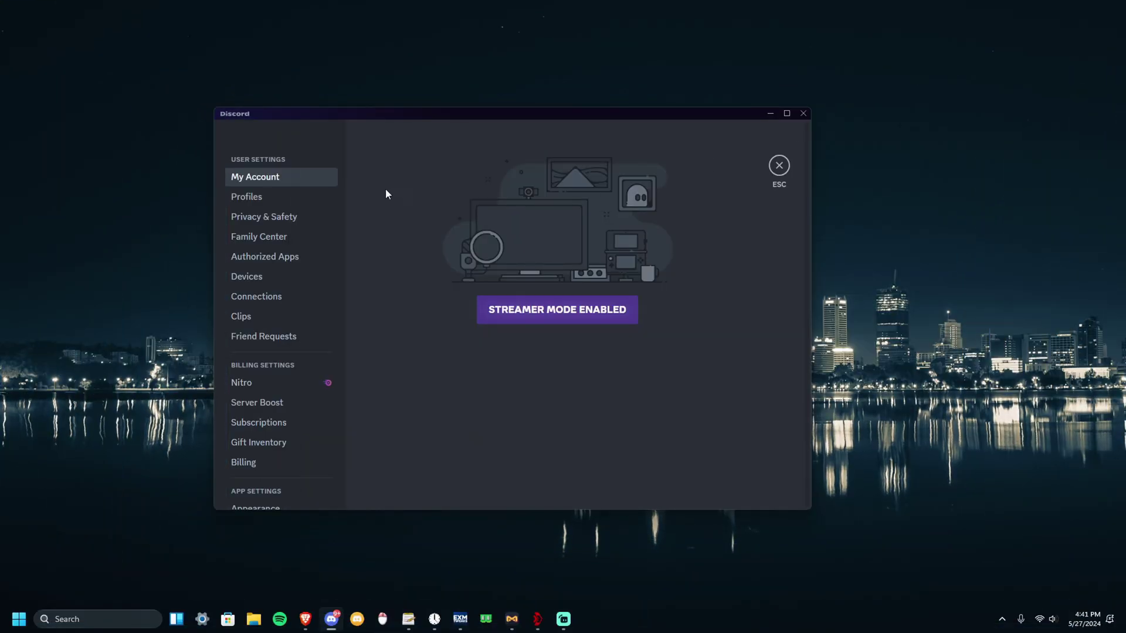
Open the Activity Privacy page and the Streamer Mode page in the user settings
scroll(312, 234, down, 10)
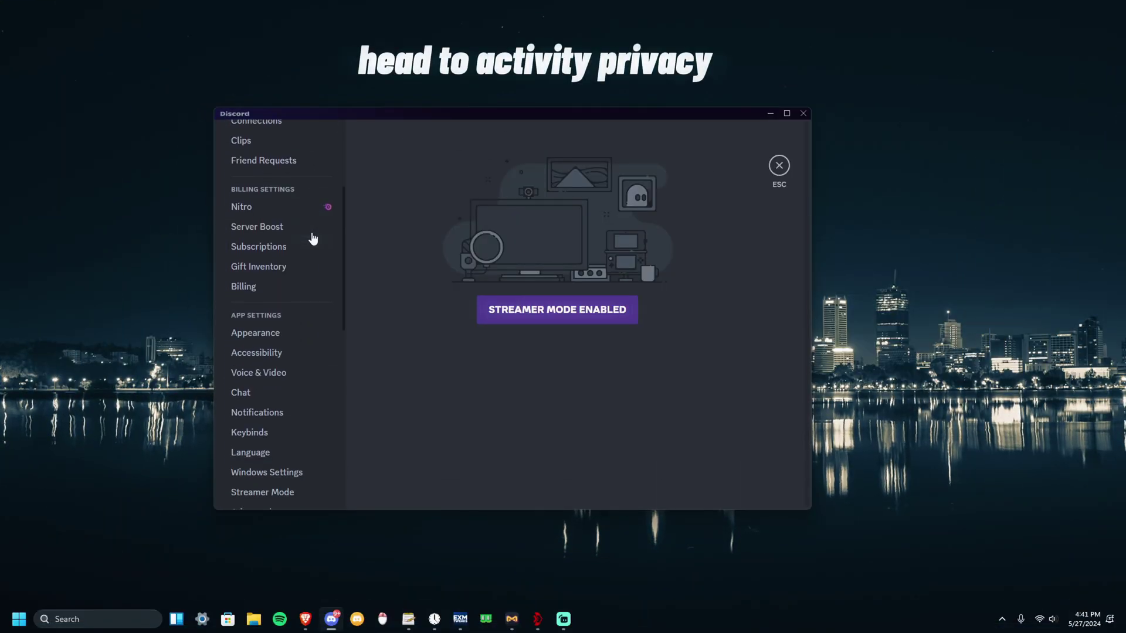
click(268, 233)
scroll(268, 222, up, 2)
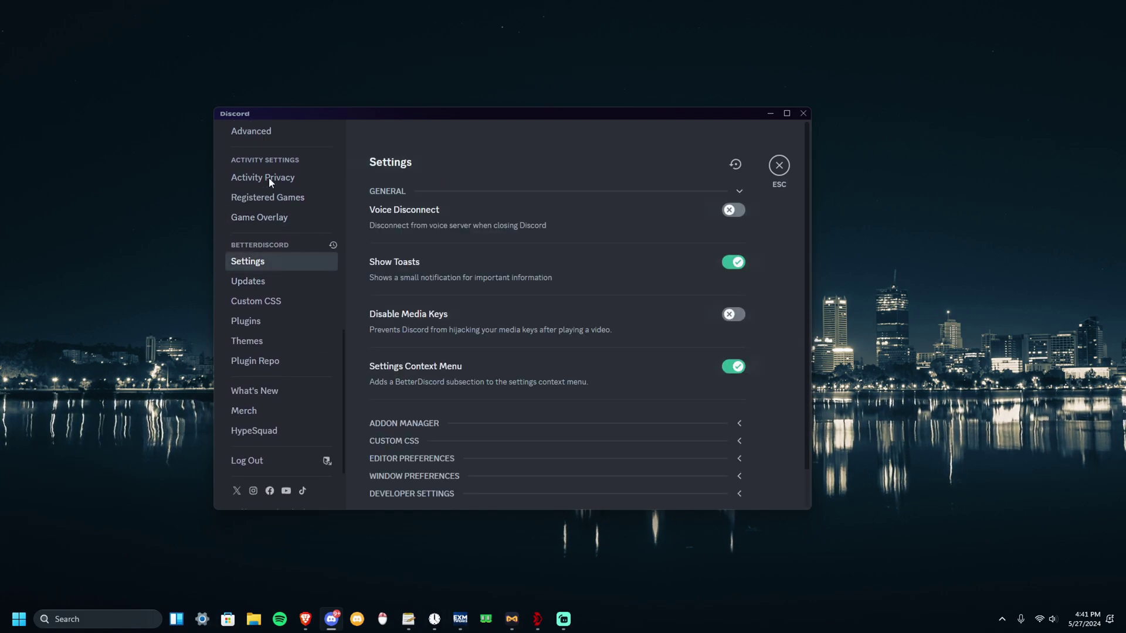
click(263, 206)
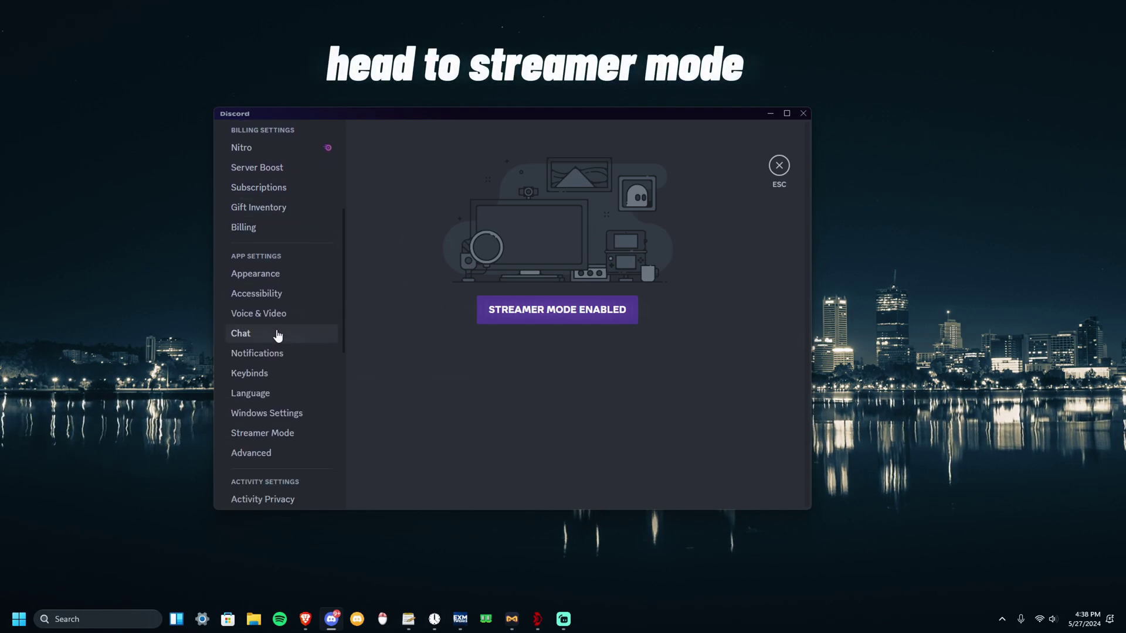
click(270, 317)
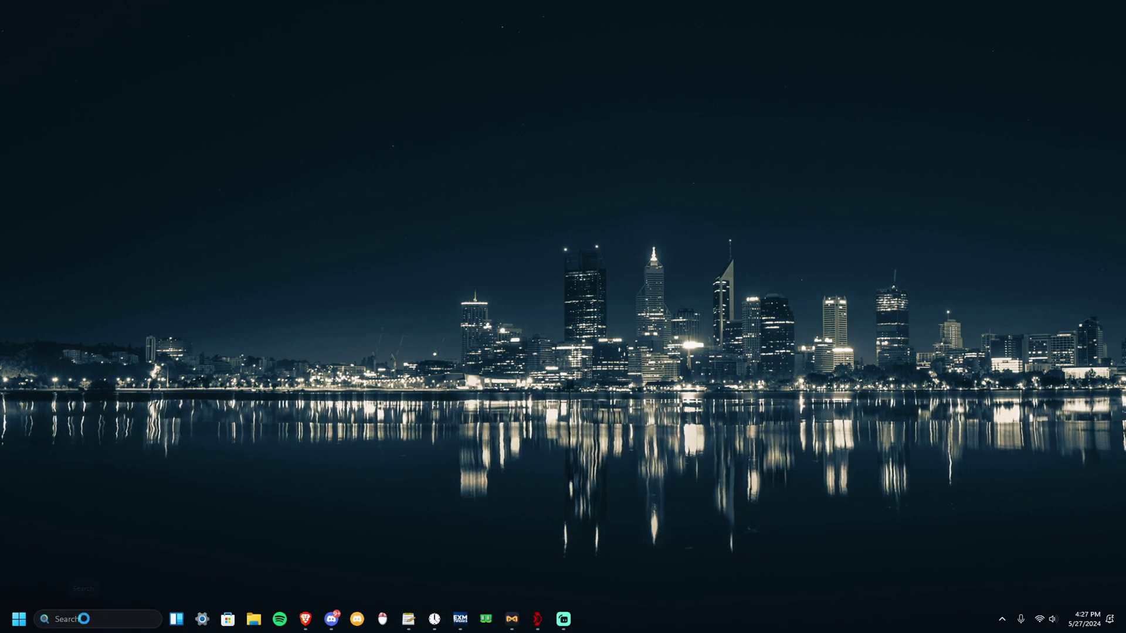
Search Windows for "graphics settings" and open the default graphics settings from the Graphics page
text(graphics settings)
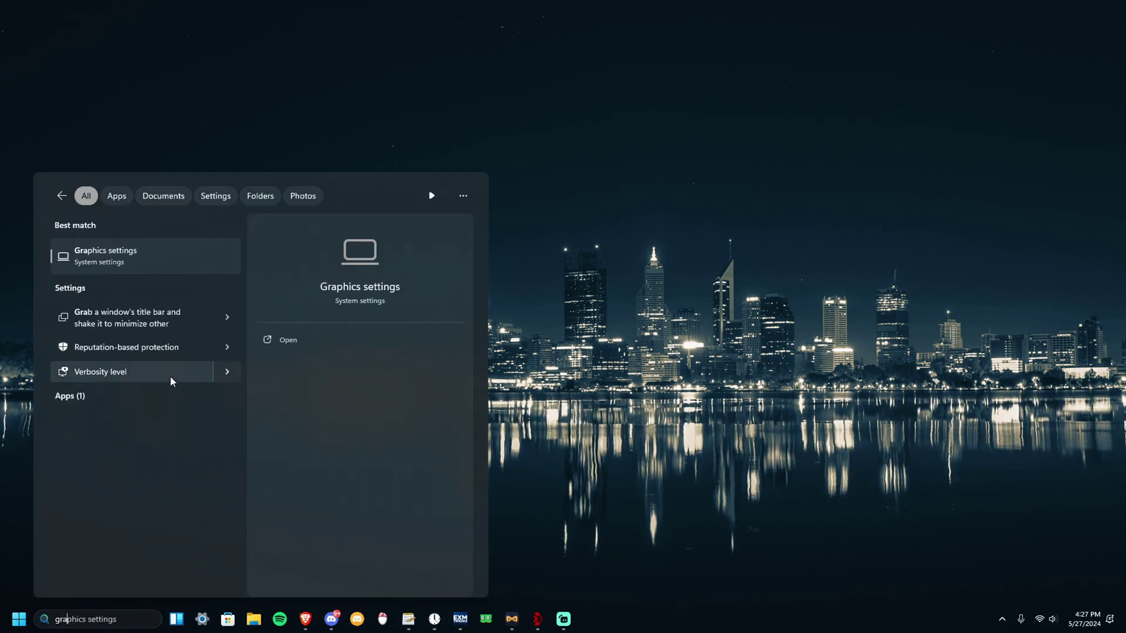
click(170, 264)
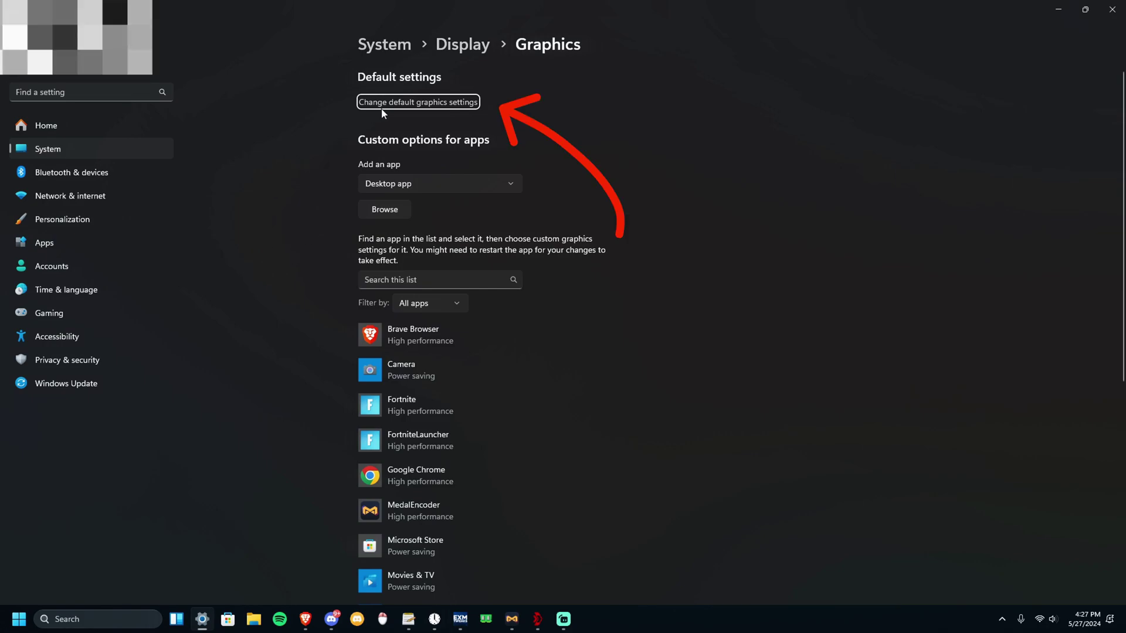
click(466, 105)
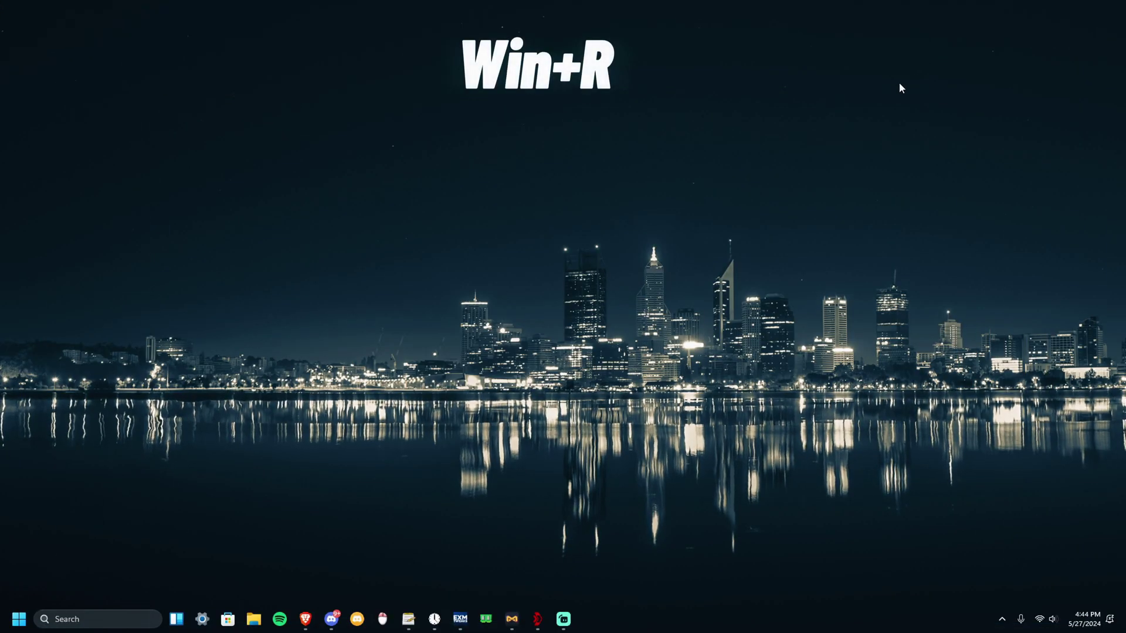
Open the local application data folder by running %localappdata%
key(super+r)
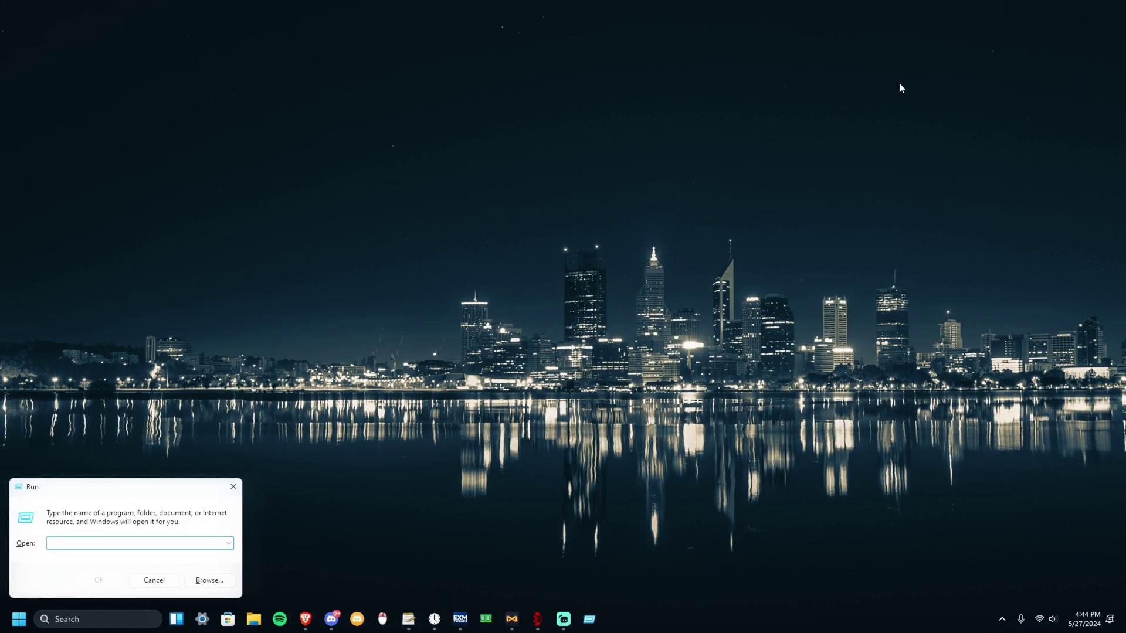
text(%localapp)
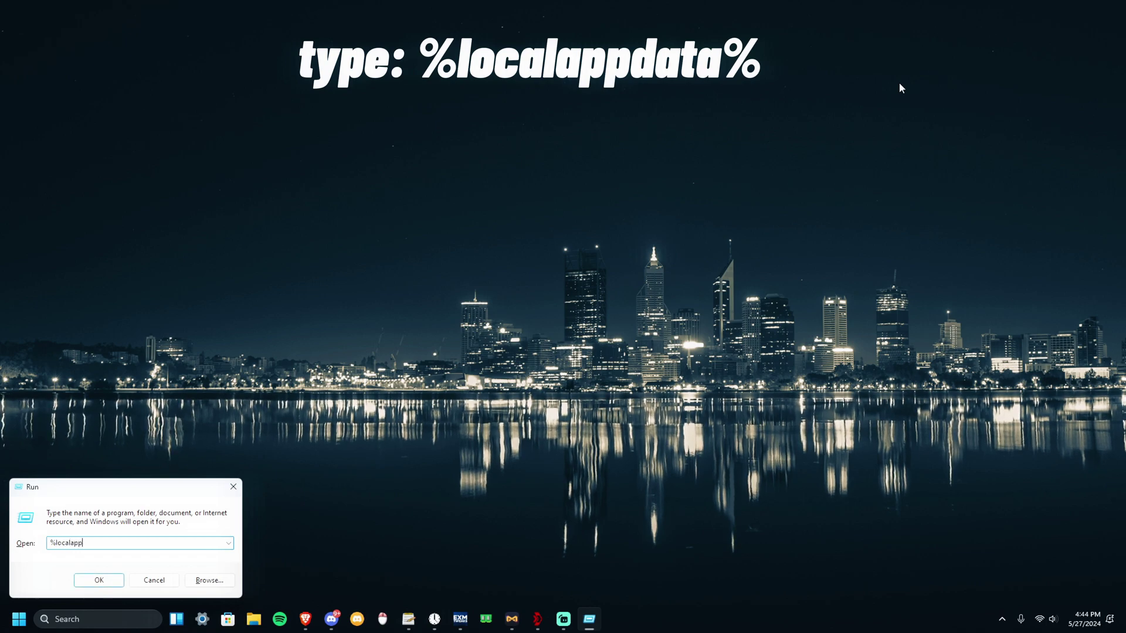
text(data%)
key(Return)
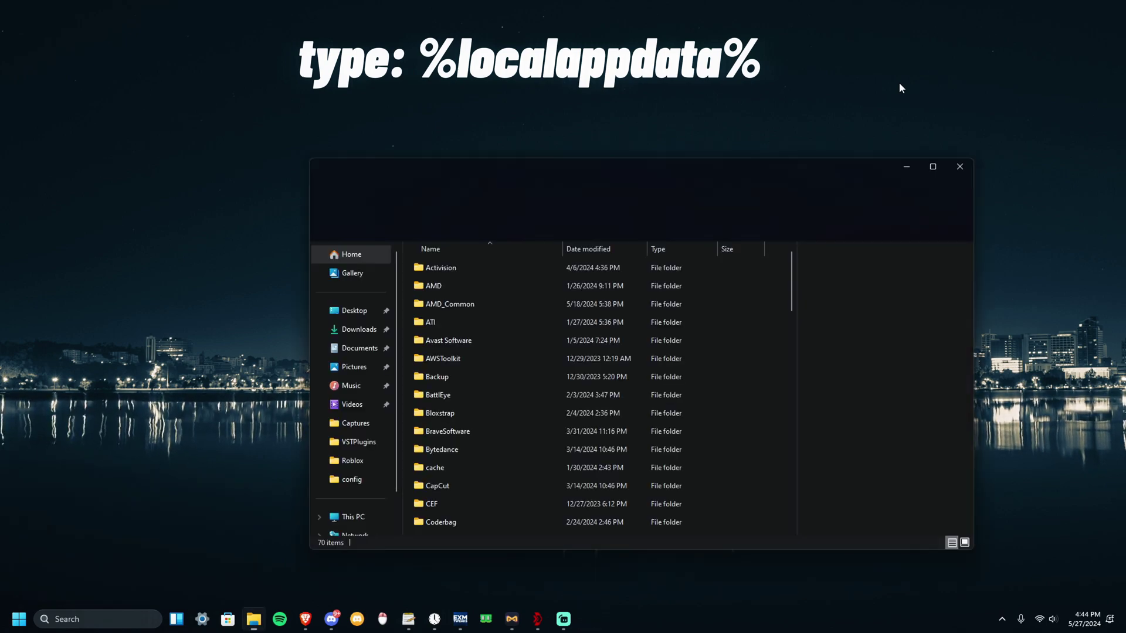
Open the modules folder inside Discord's app-1.0.9147 folder
scroll(628, 378, down, 5)
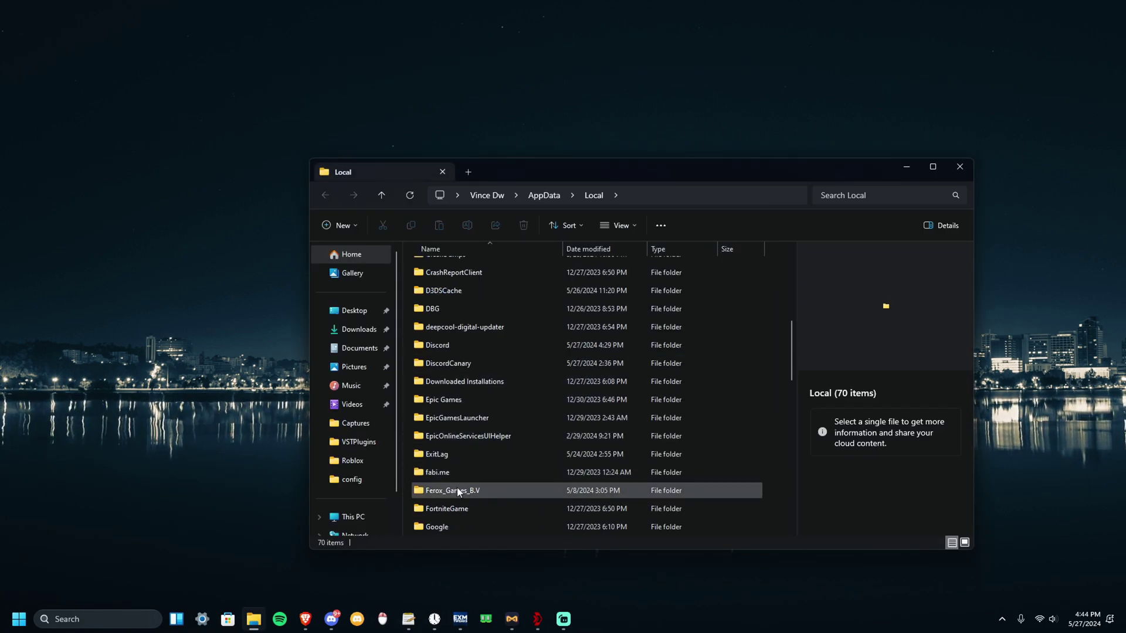
double_click(451, 345)
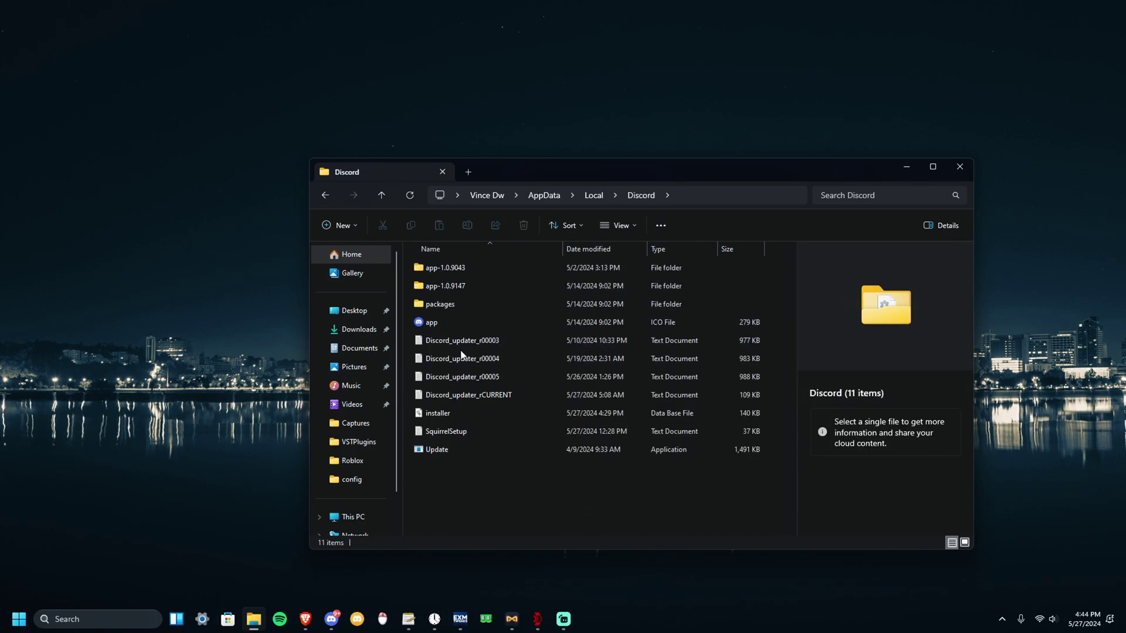
double_click(467, 286)
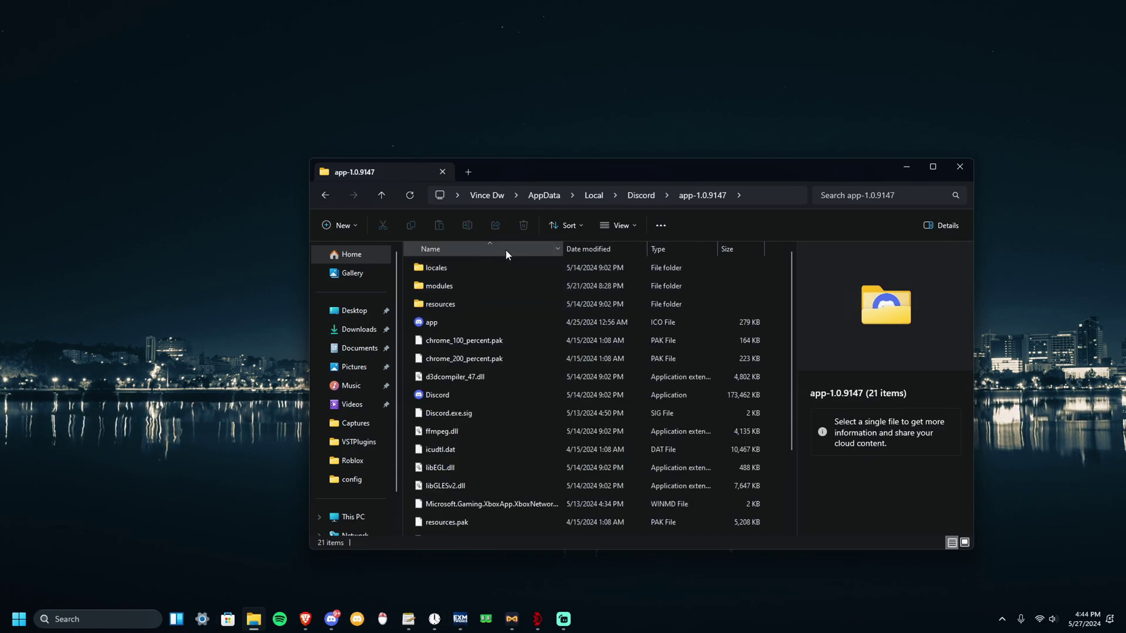
double_click(463, 287)
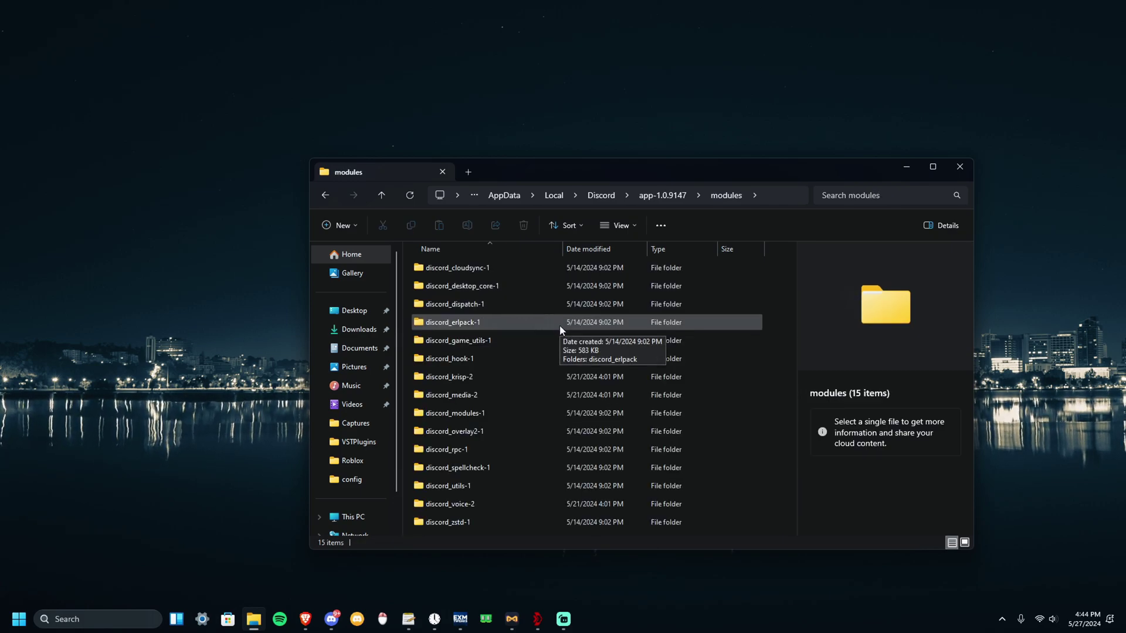
Select the discord_cloudsync-1 folder and, in its place, the discord_rpc-1 folder in modules
click(504, 269)
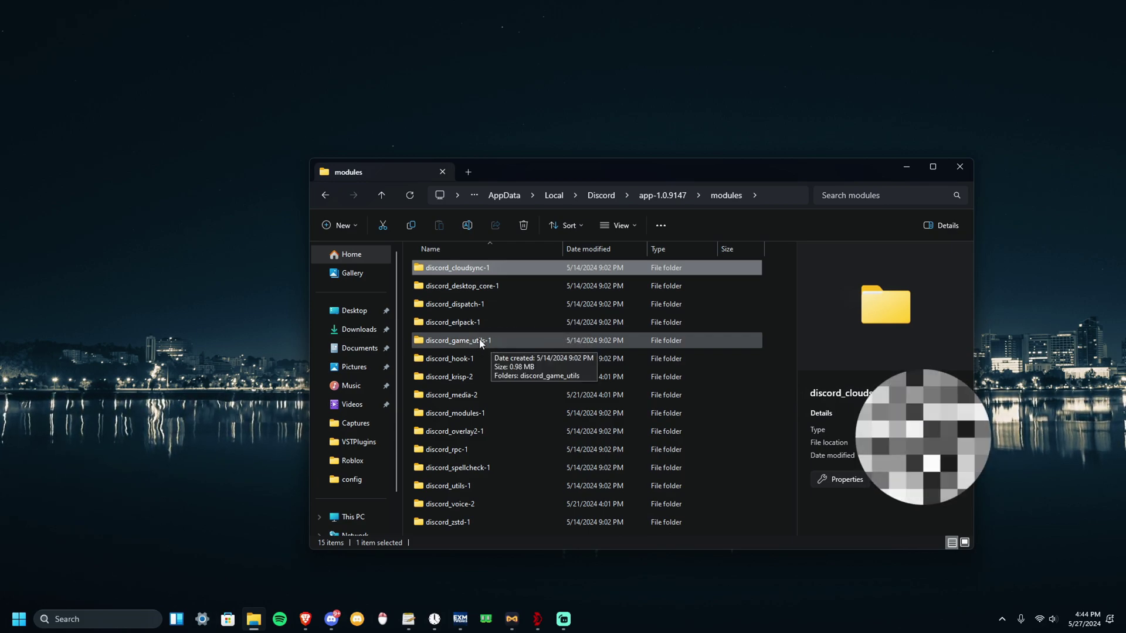
click(456, 449)
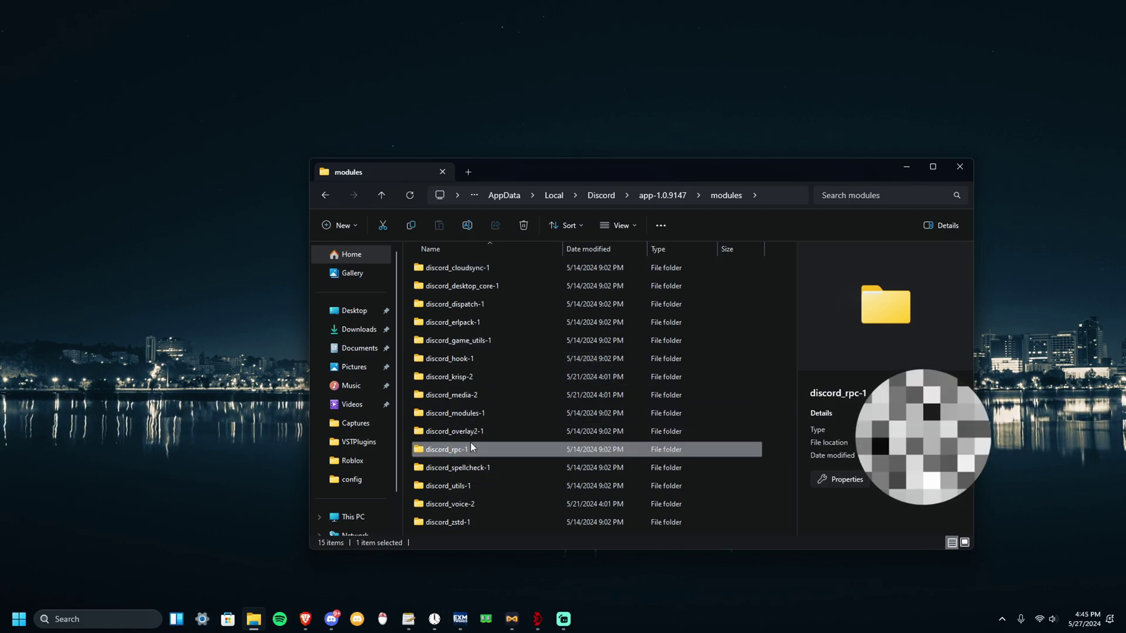